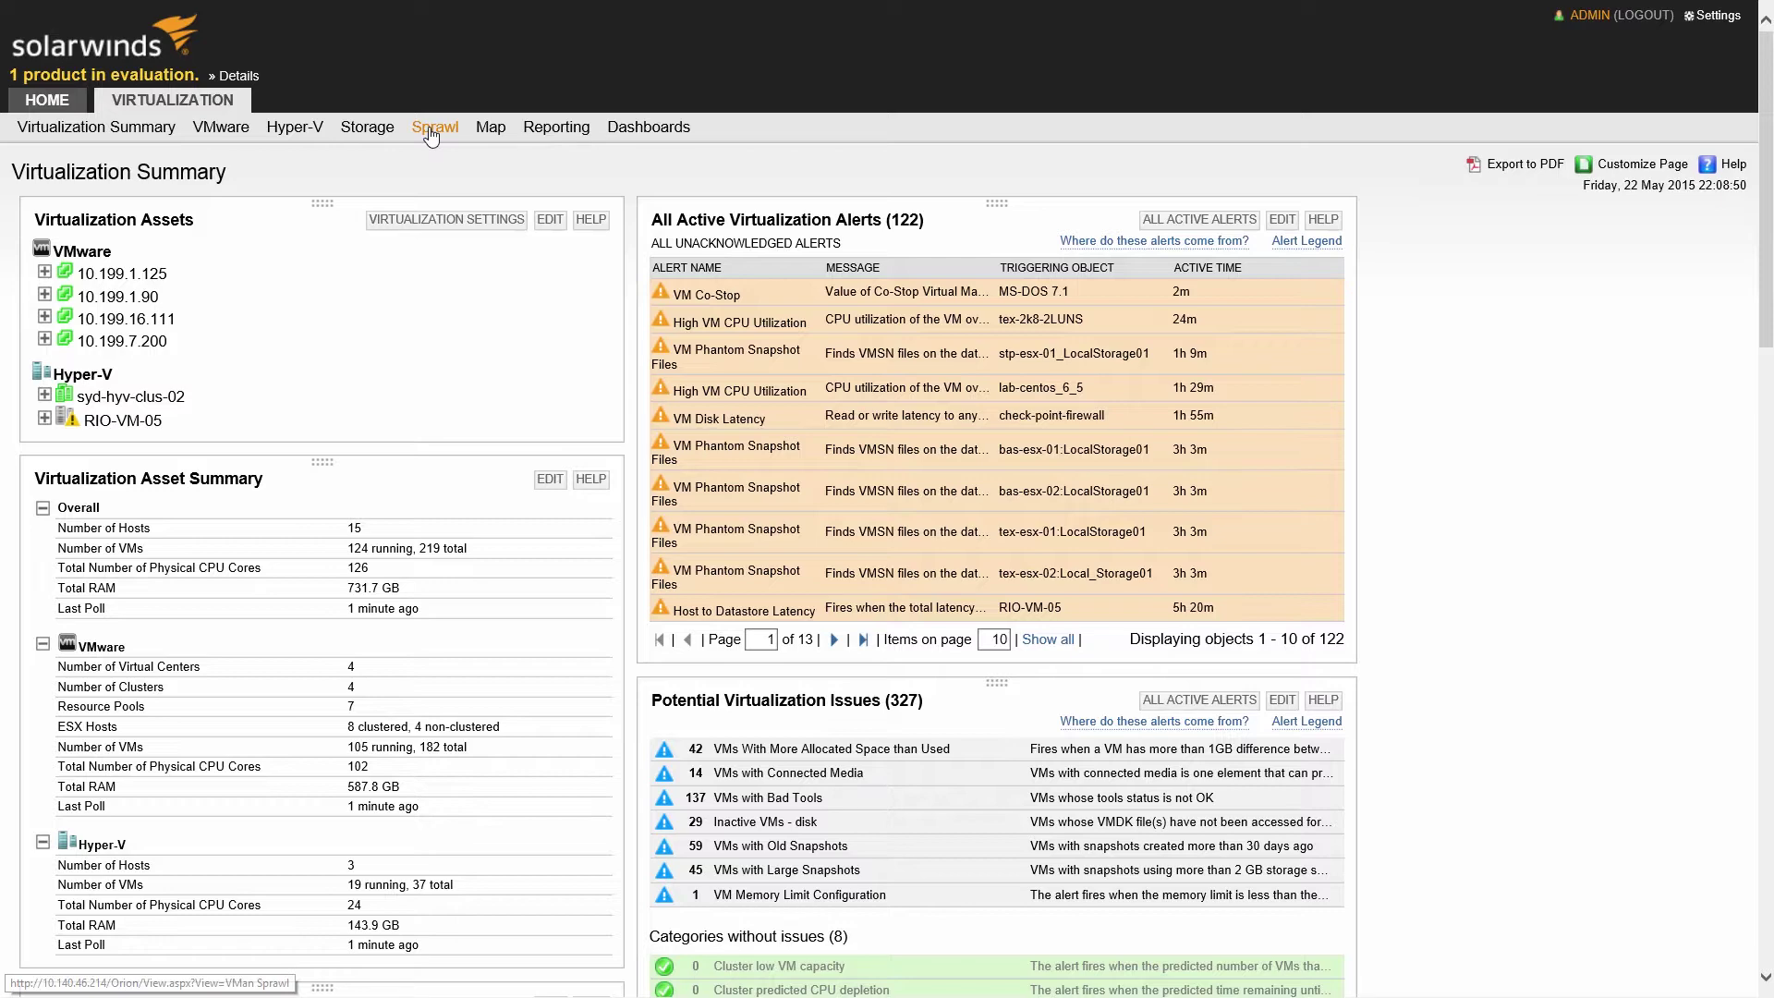
# - Open the Sprawl tab to view powered-off and idle VM tables
pyautogui.click(430, 127)
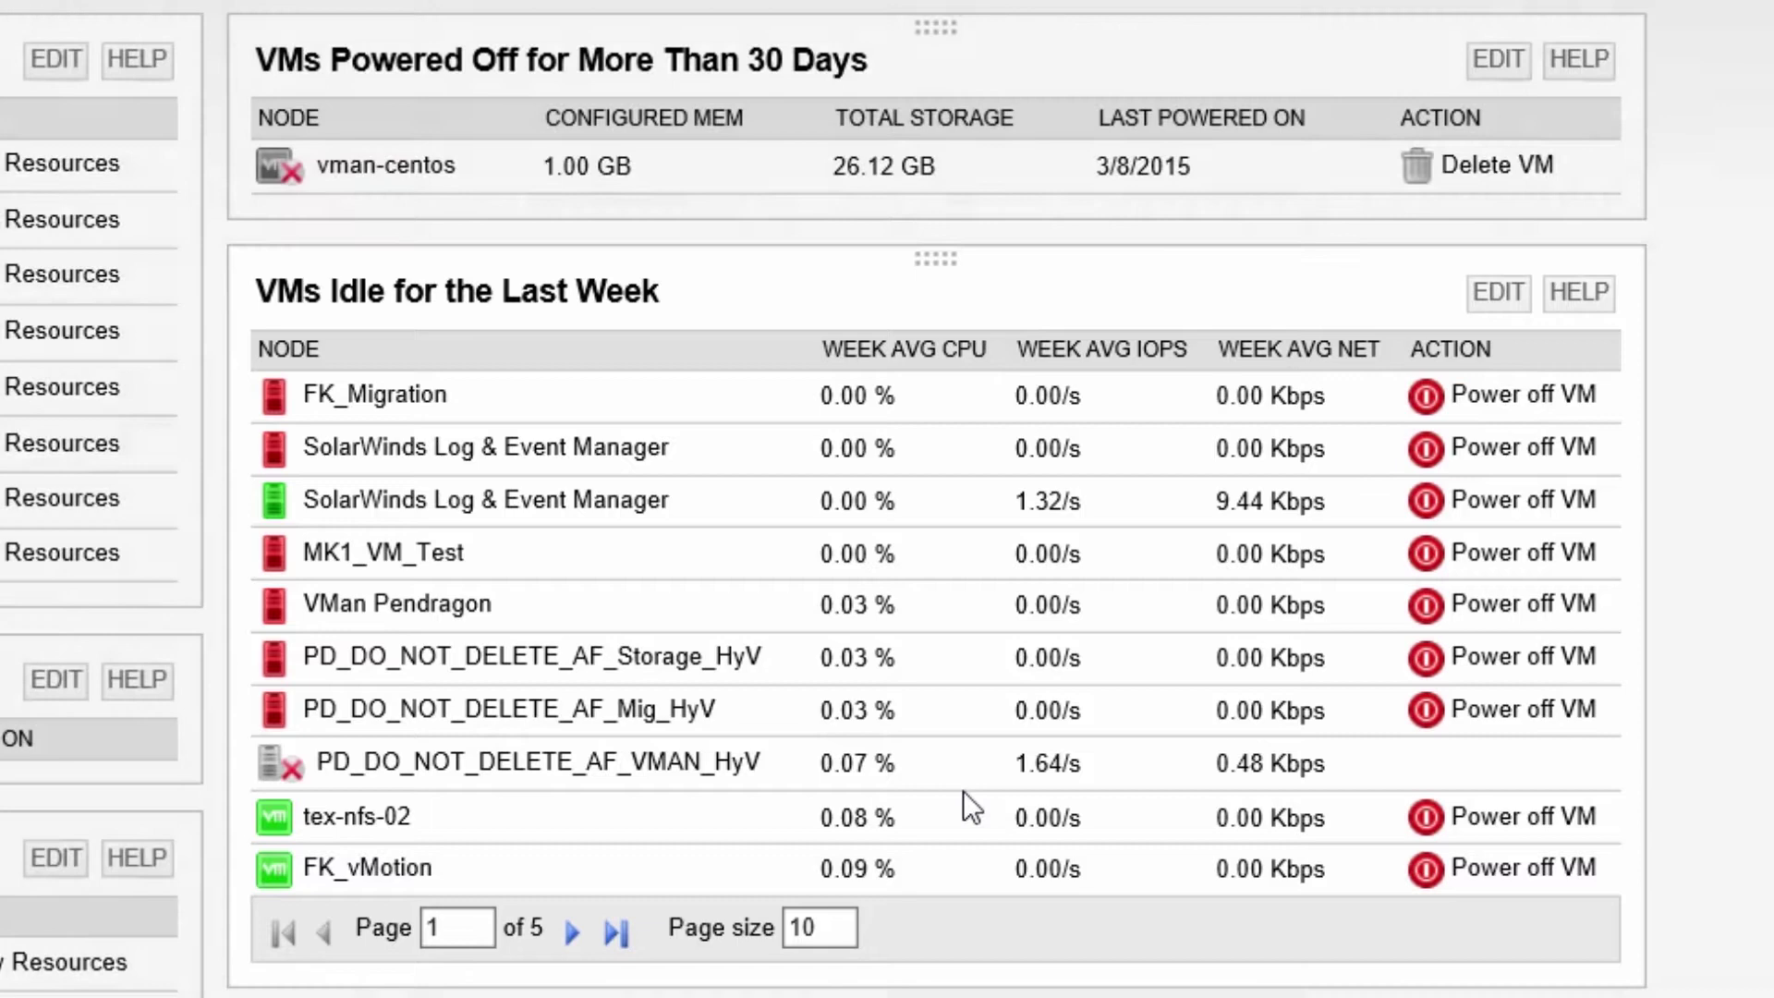
pyautogui.scroll(-2, 998, 914)
pyautogui.scroll(-2, 1004, 849)
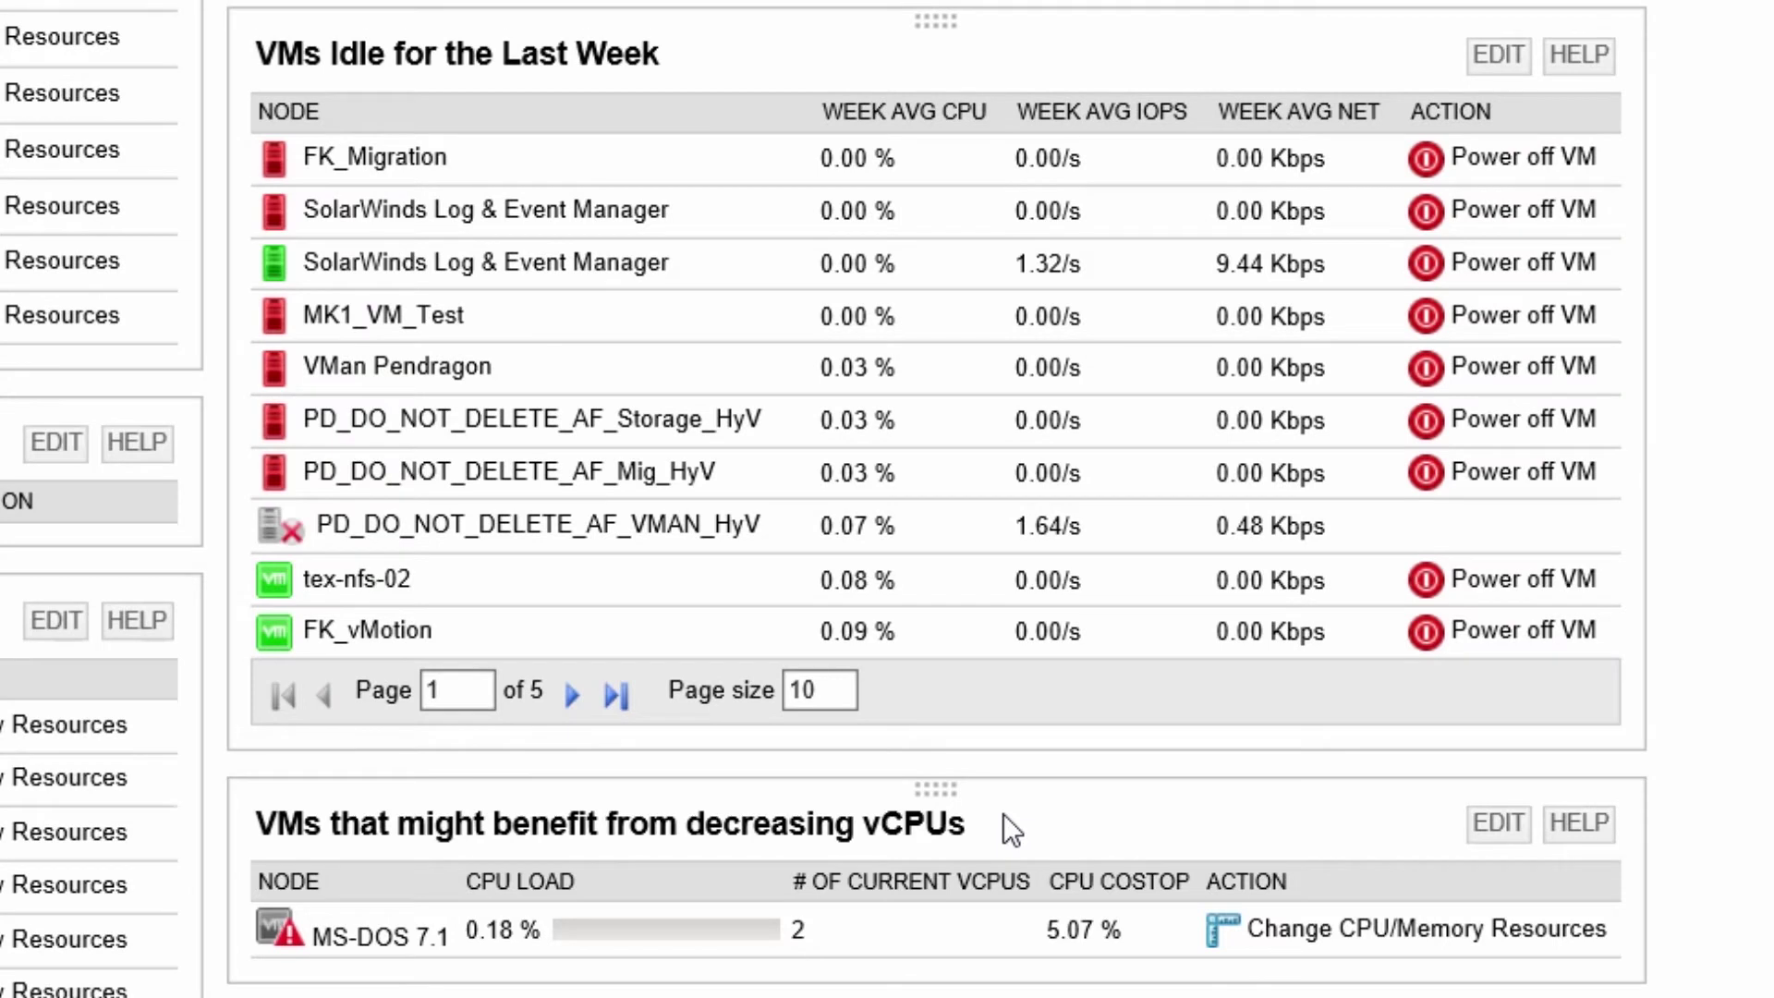
# - Start a CPU/memory change for MS-DOS 7.1 with power-cycling enabled
pyautogui.click(1334, 941)
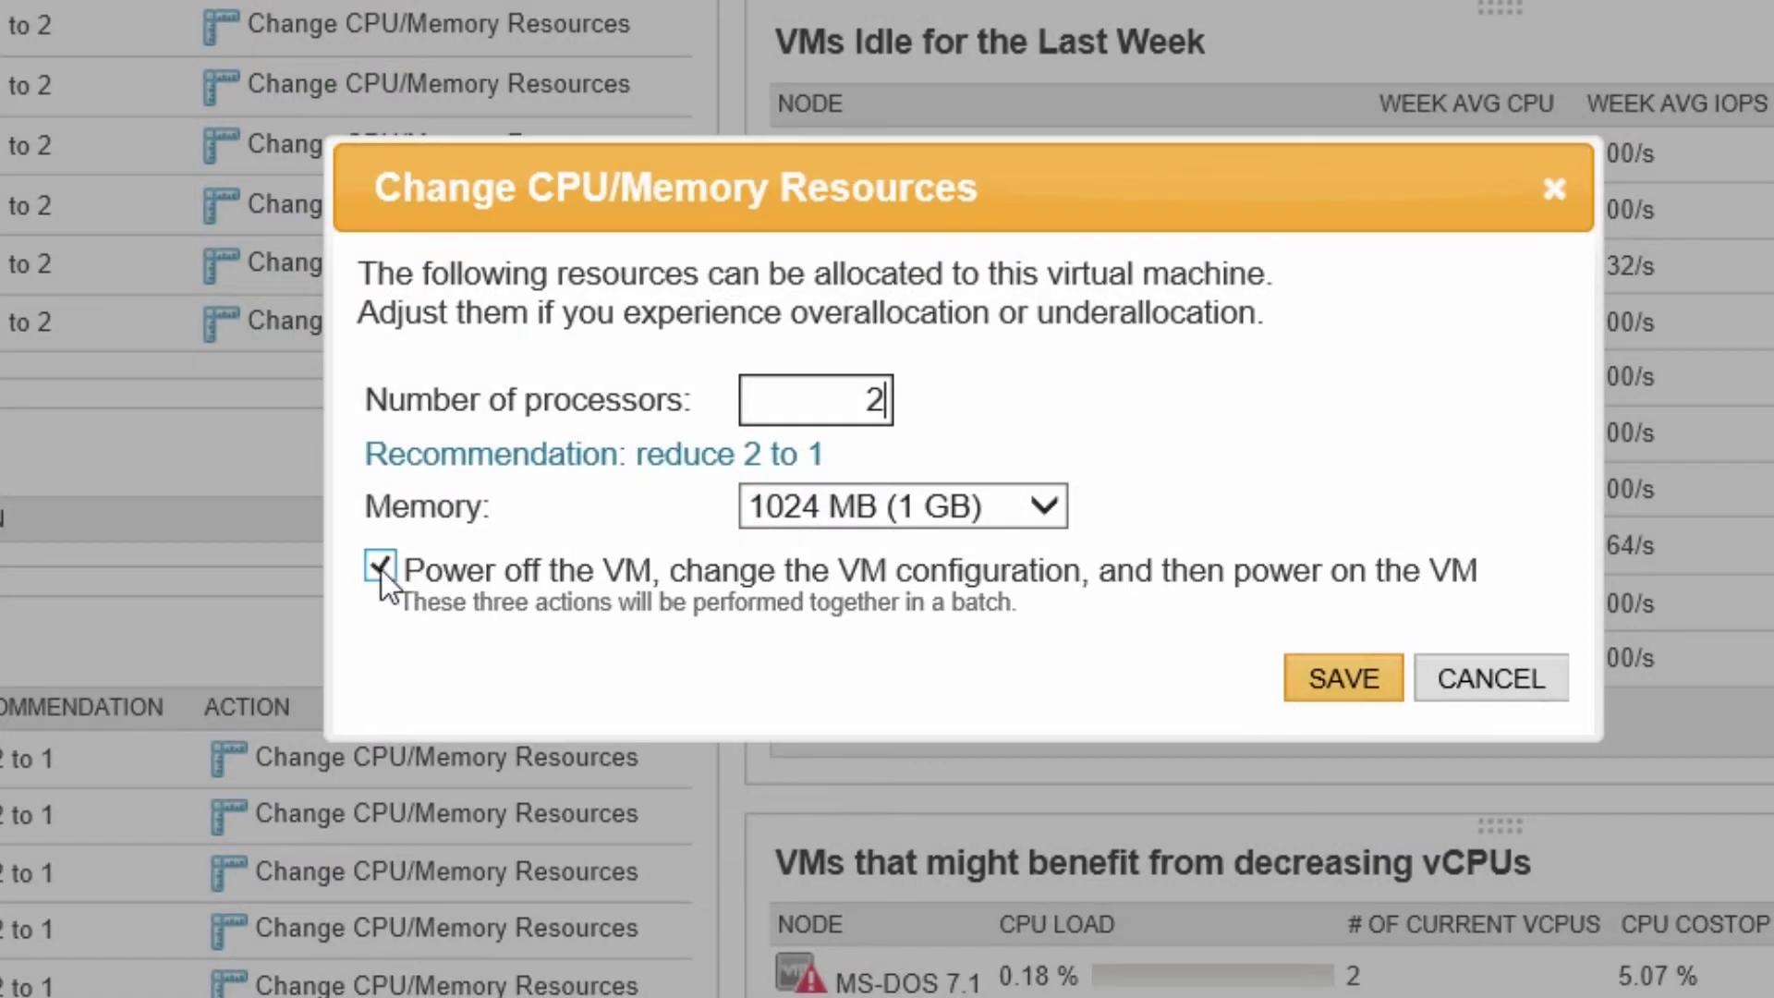
pyautogui.click(380, 569)
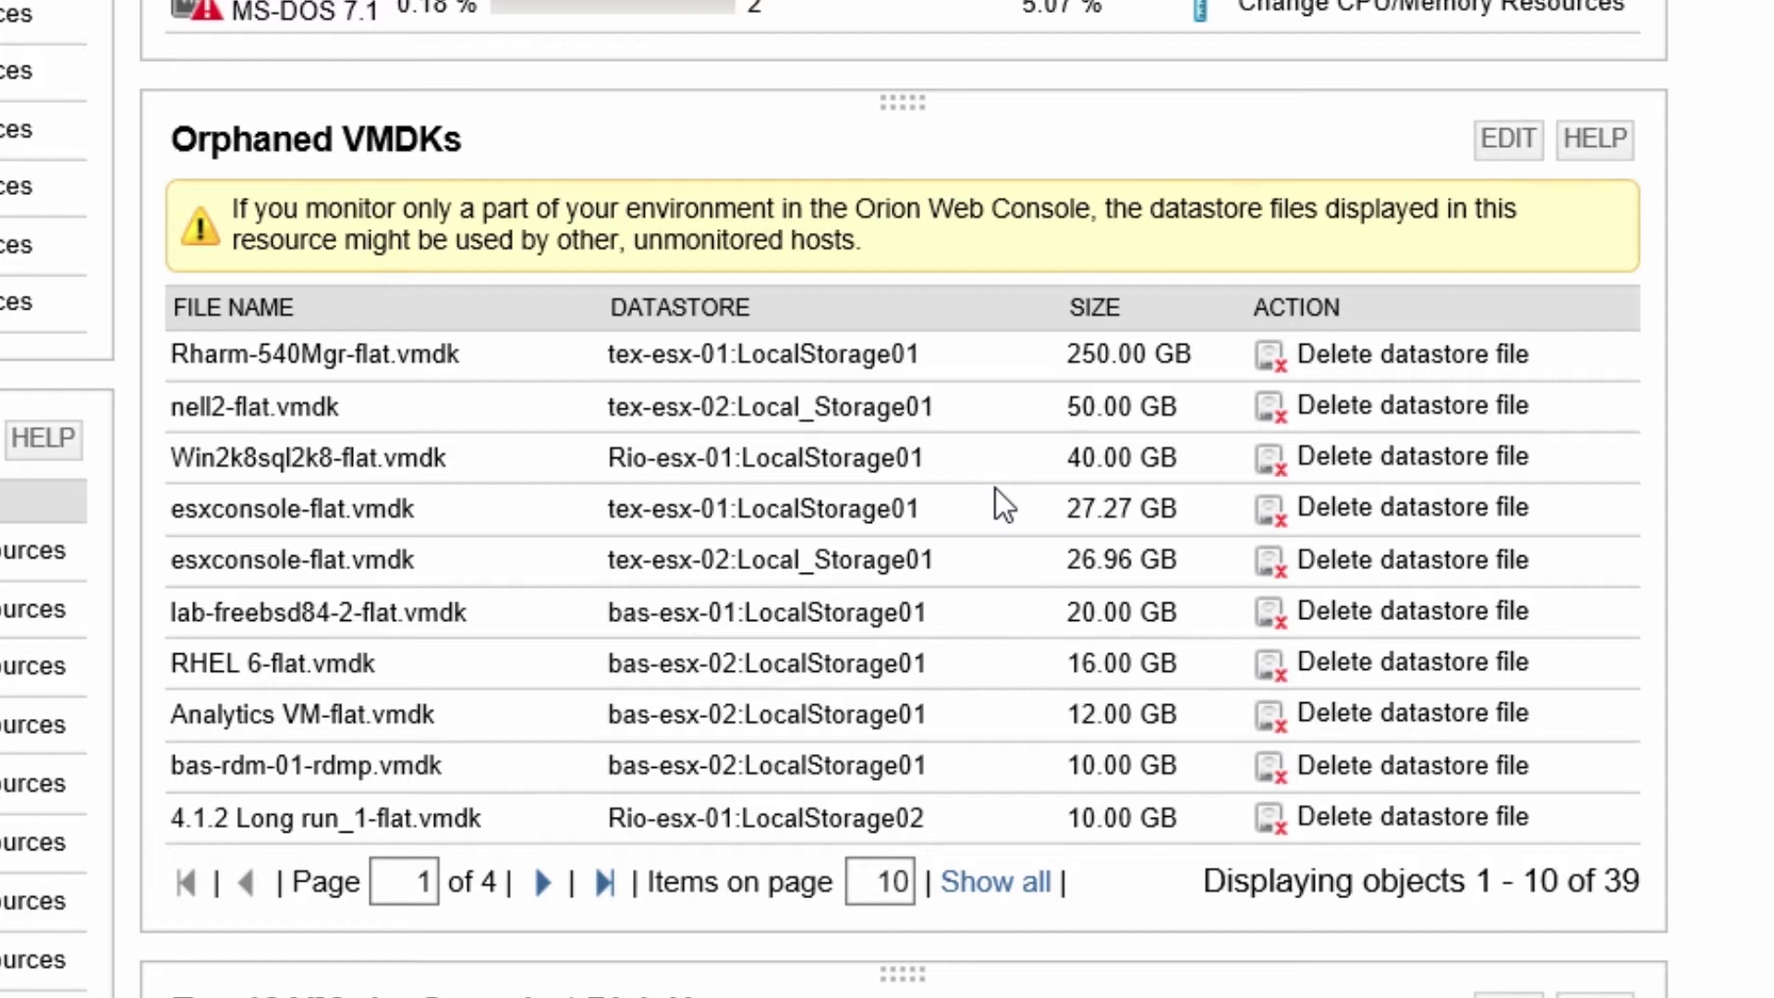
# - Preview deleting Rharm-540Mgr-flat.vmdk, MV_6.2.0_VMAN_Simulator snapshots, and shrinking FB349277VM-Clone memory
pyautogui.click(1358, 355)
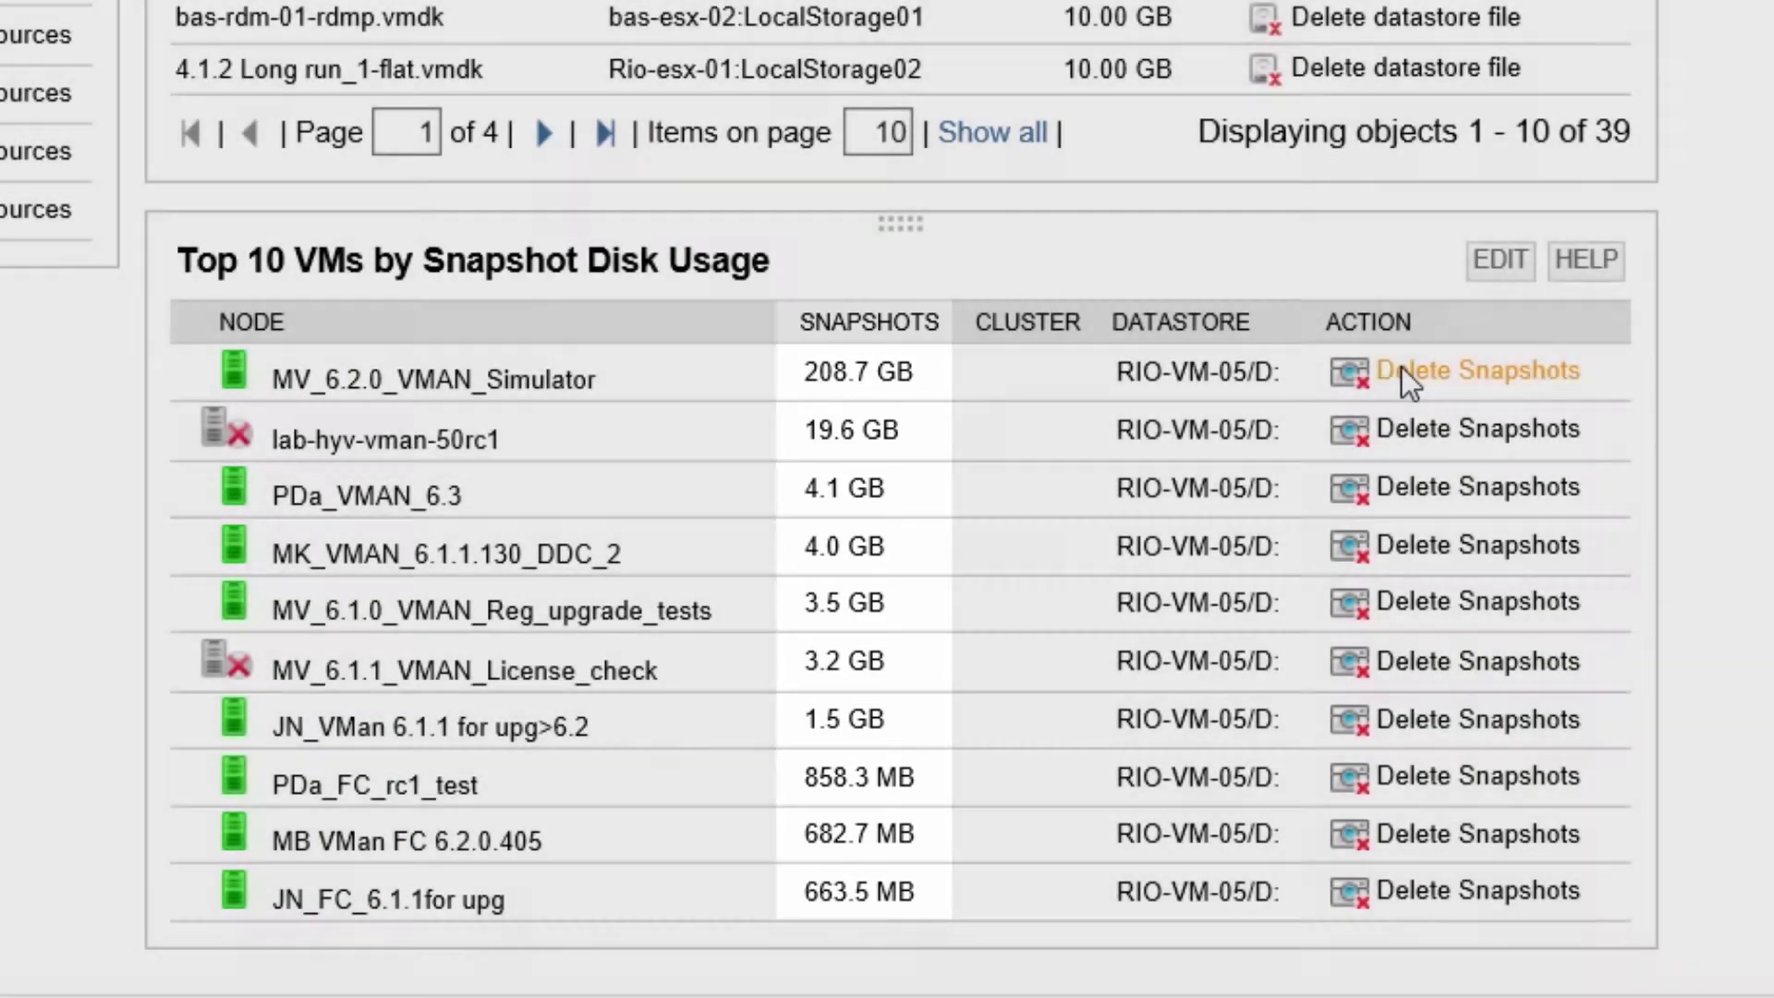
pyautogui.click(1401, 370)
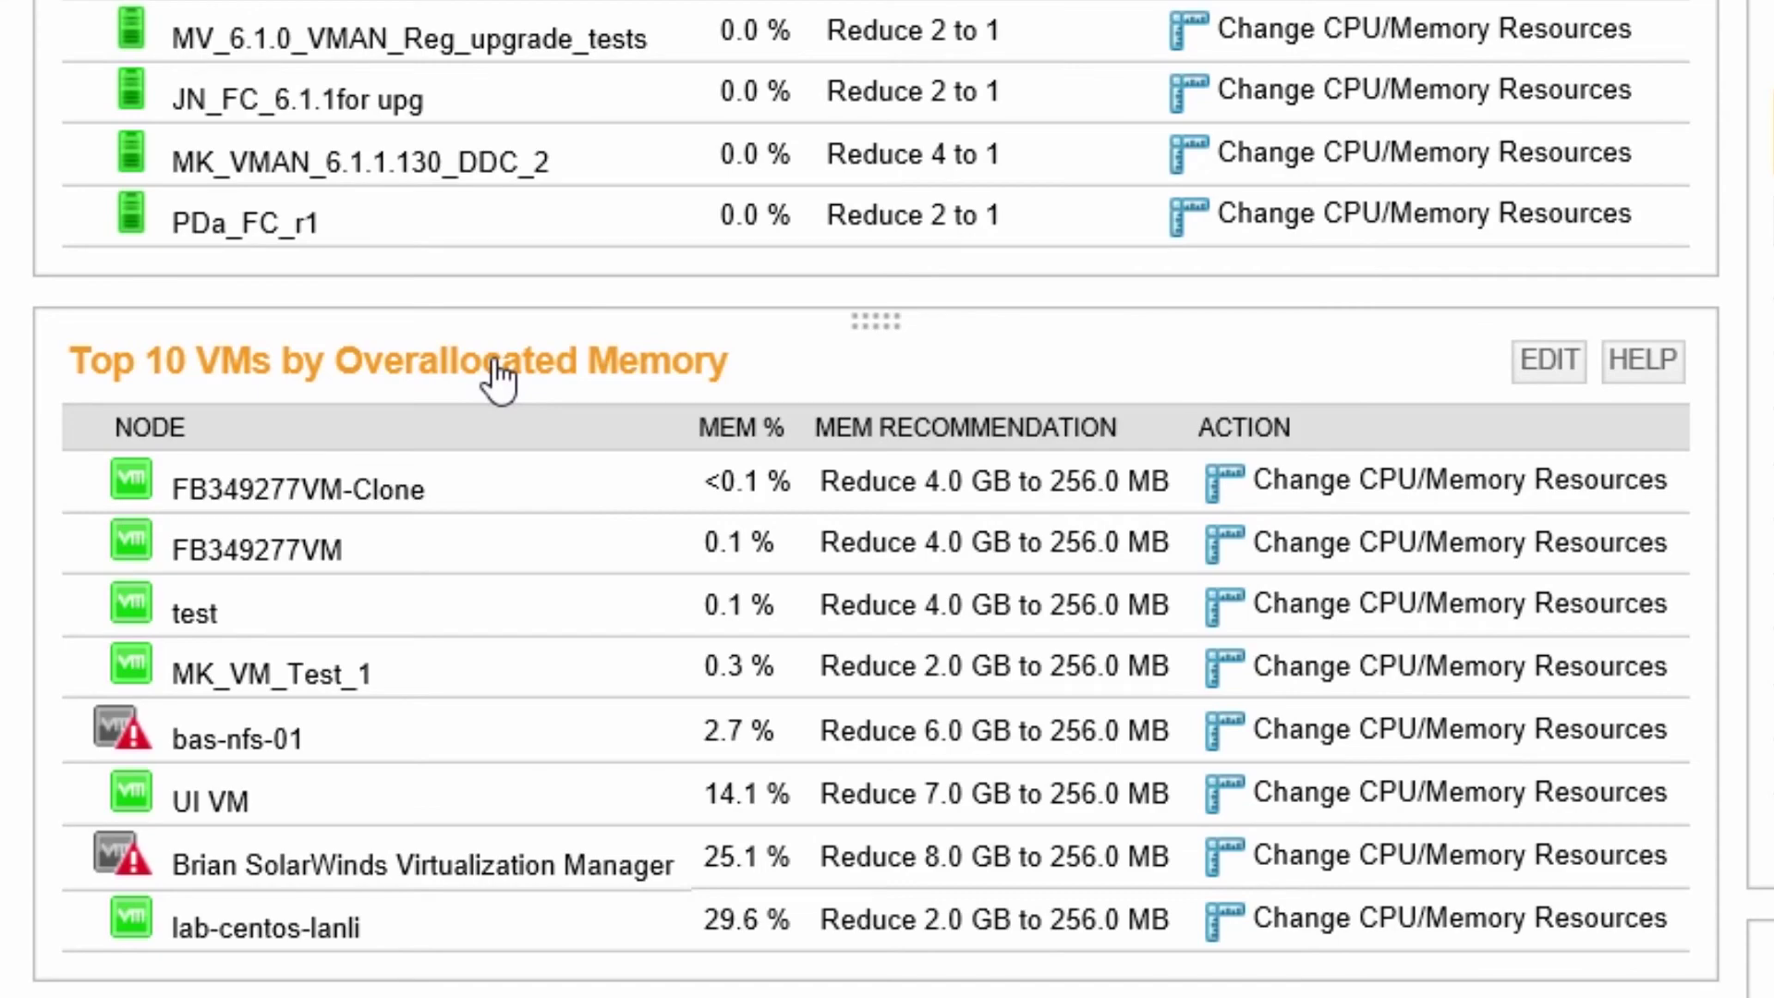
pyautogui.click(1278, 482)
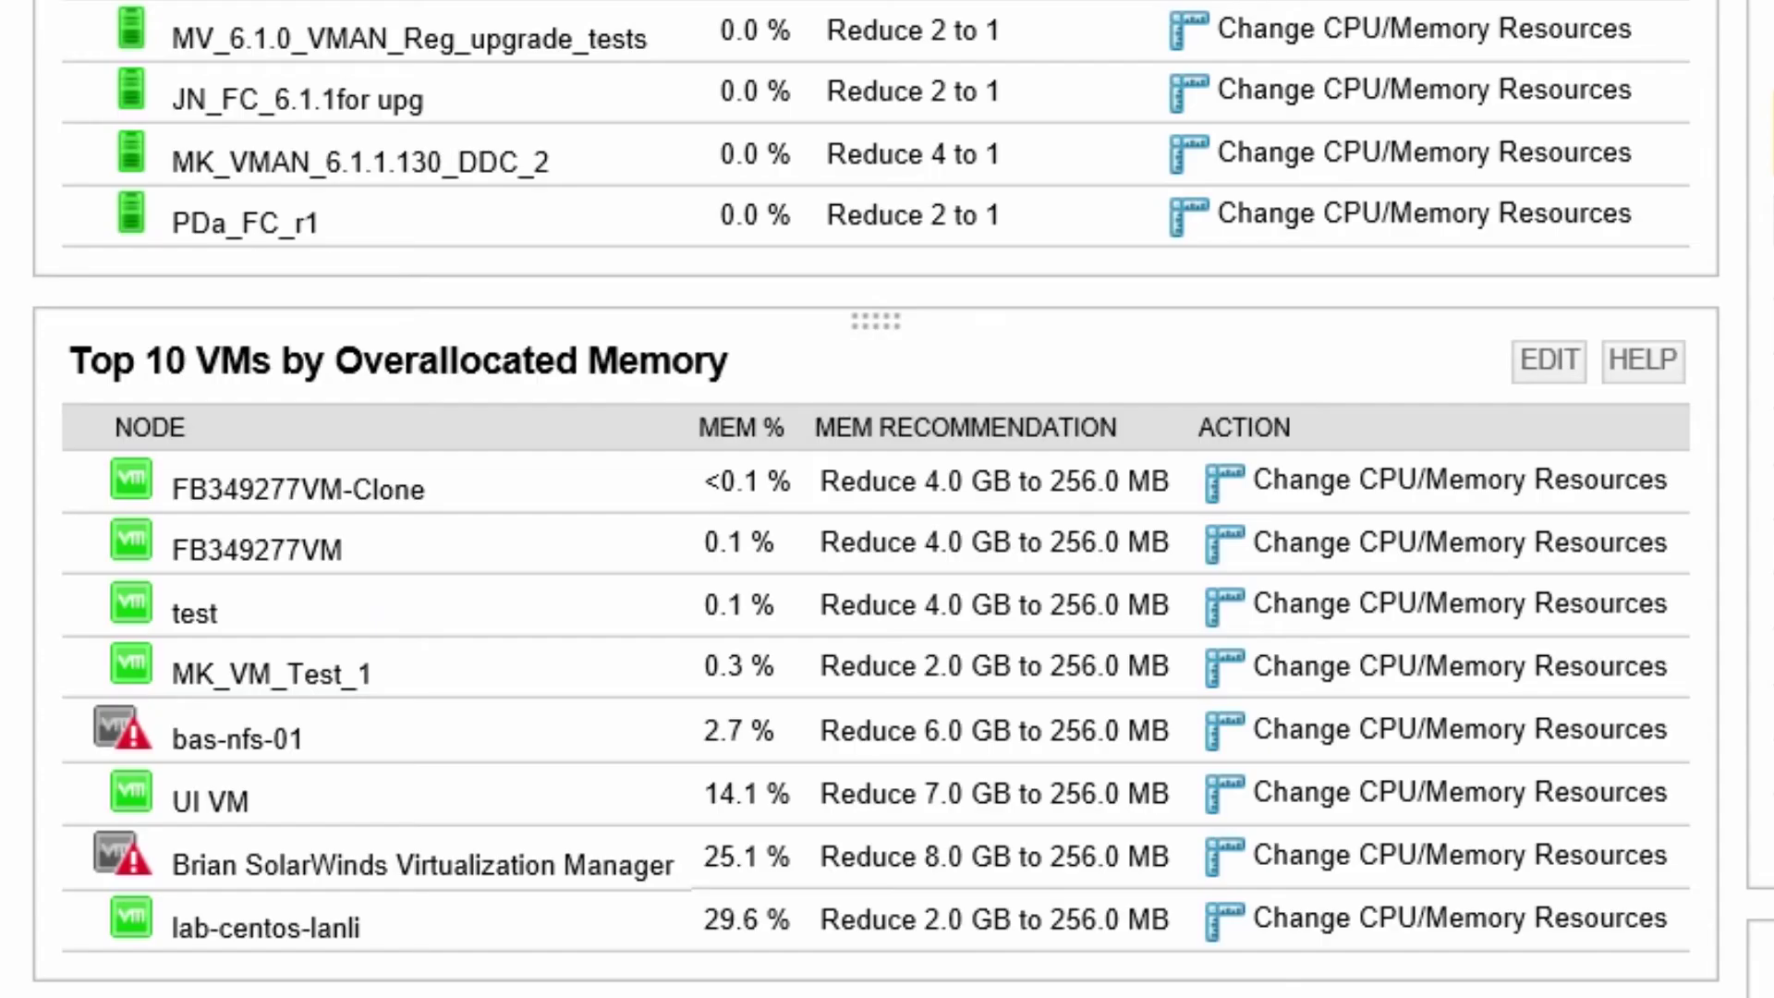
# - Open FB349277VM-Clone from the Top 10 VMs by Overallocated Memory table
pyautogui.click(290, 503)
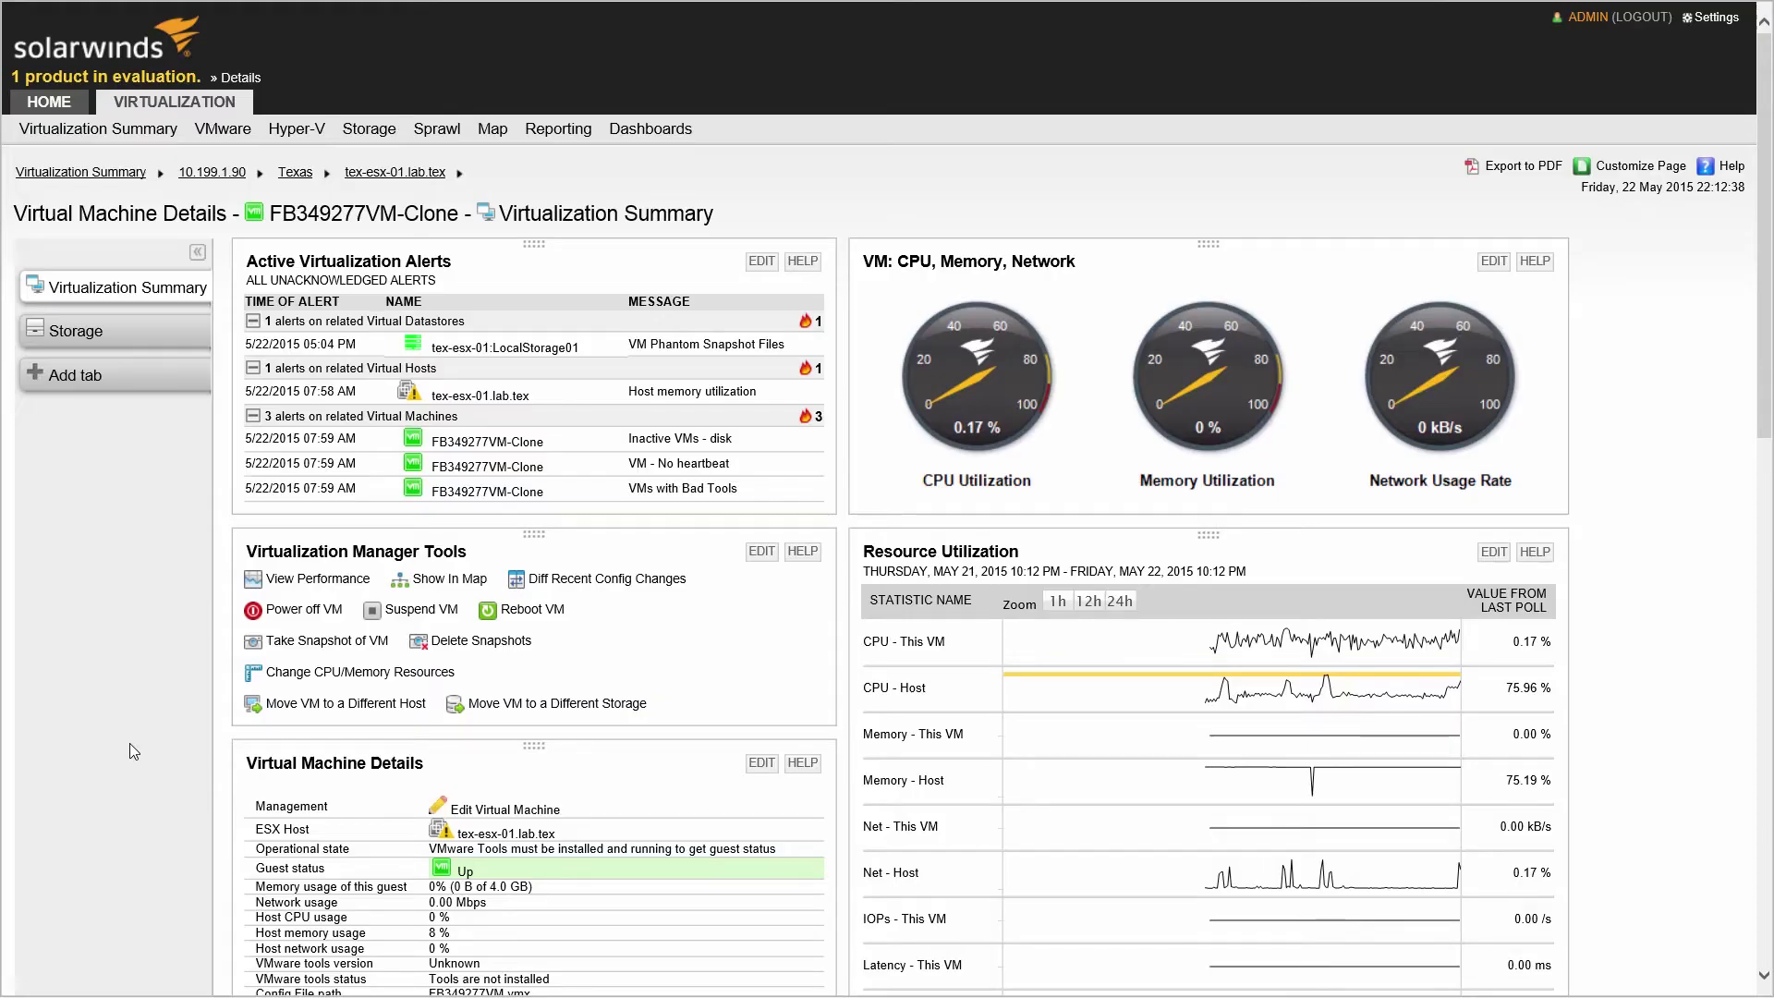